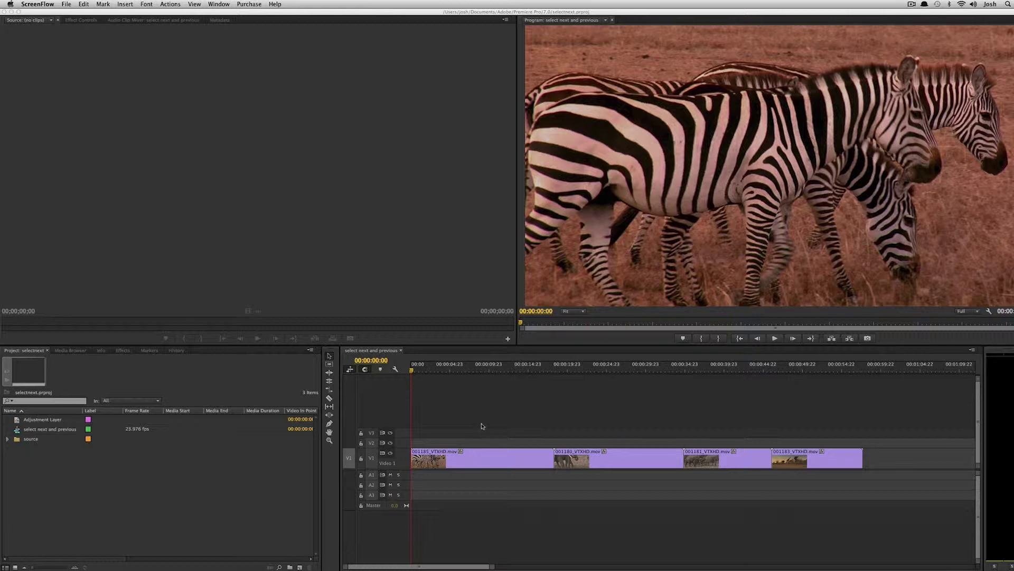
- Step through the sequence's edit points back to 00:00:00:00 and show the Effects list
{"action": "left_click", "coordinate": [481, 426]}
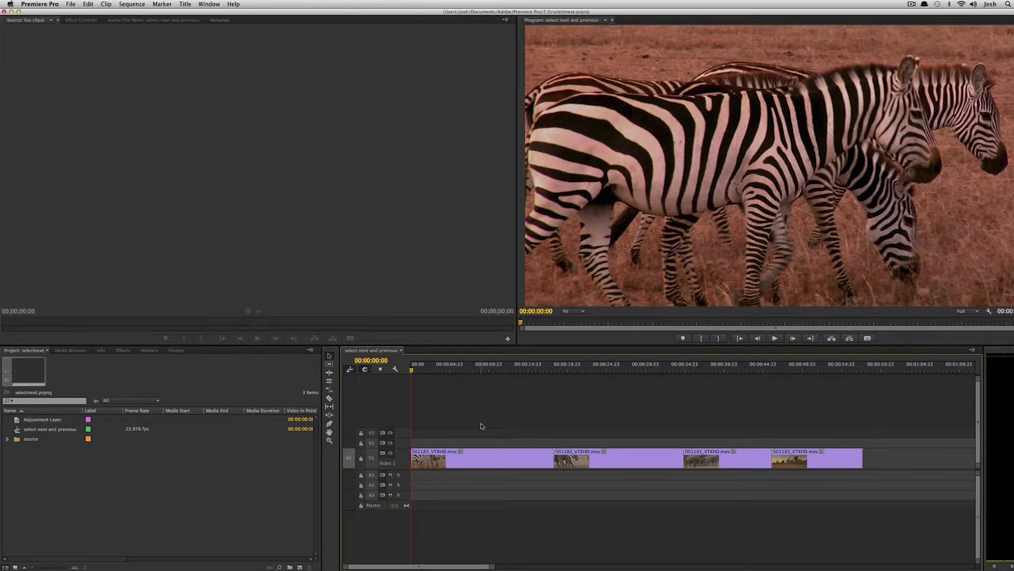
{"action": "key", "text": "Down"}
{"action": "key", "text": "Down"}
{"action": "key", "text": "Down"}
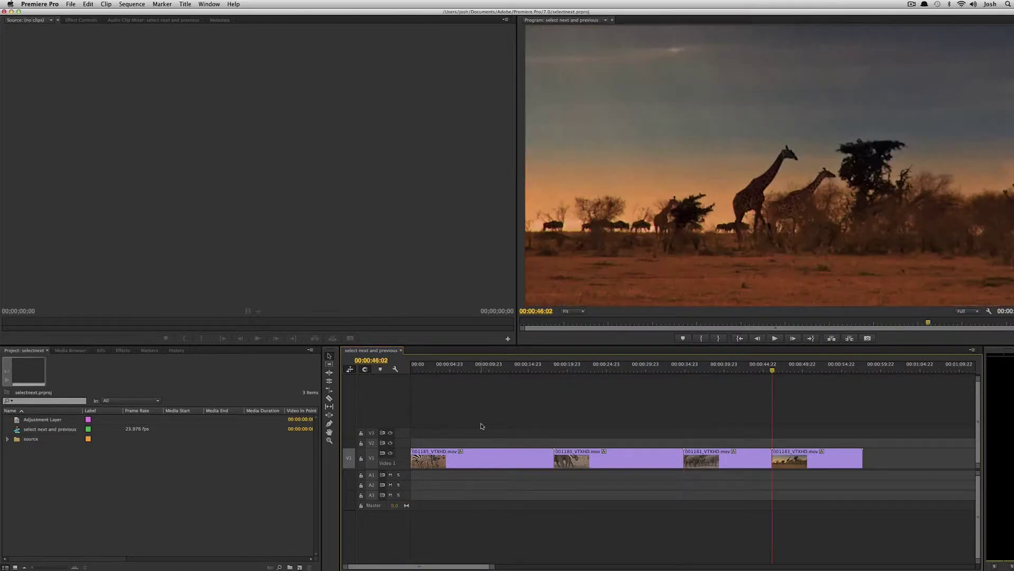
{"action": "key", "text": "Up"}
{"action": "key", "text": "Up"}
{"action": "key", "text": "Up"}
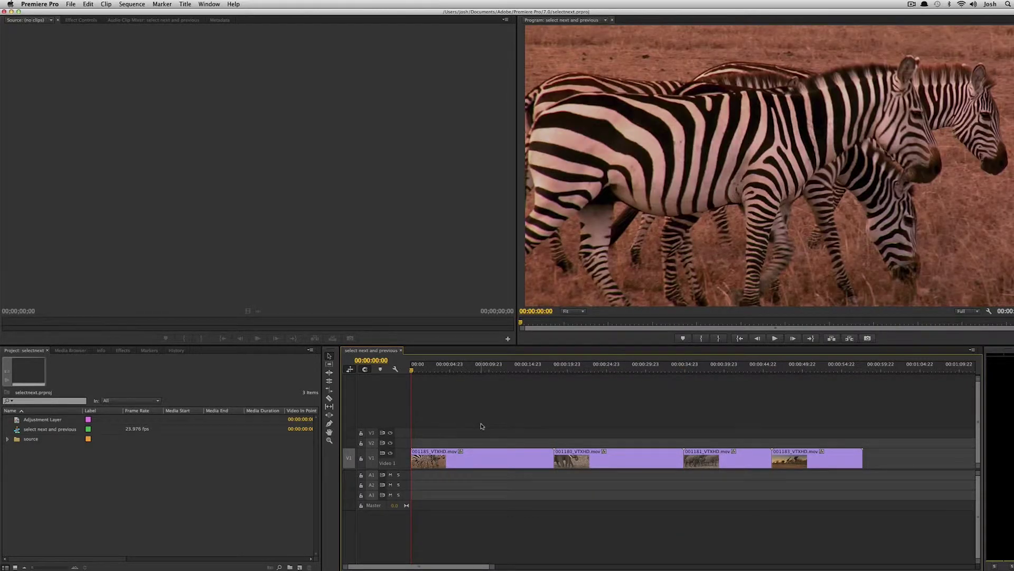
{"action": "key", "text": "Down"}
{"action": "key", "text": "Down"}
{"action": "key", "text": "Up"}
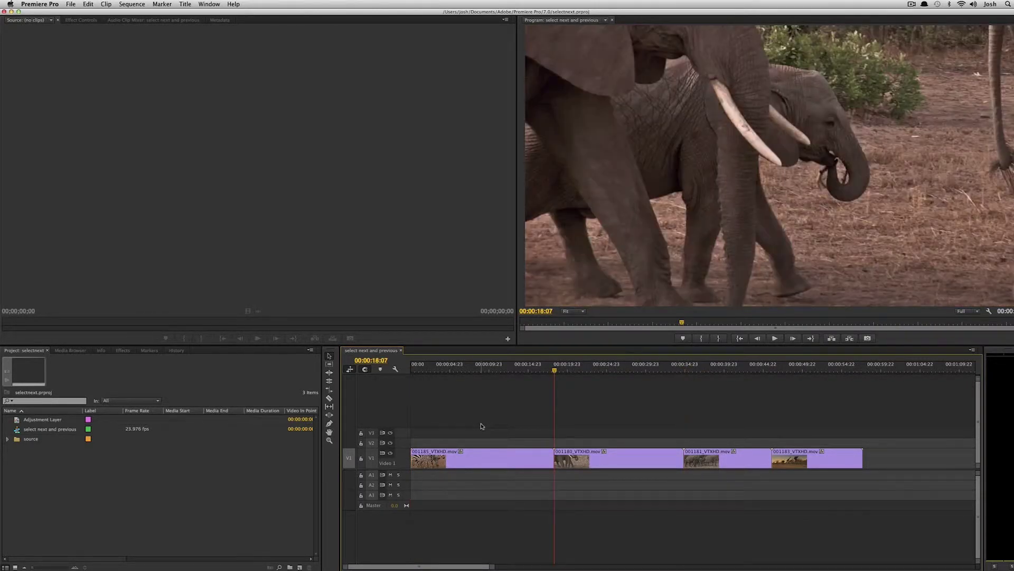
{"action": "key", "text": "Up"}
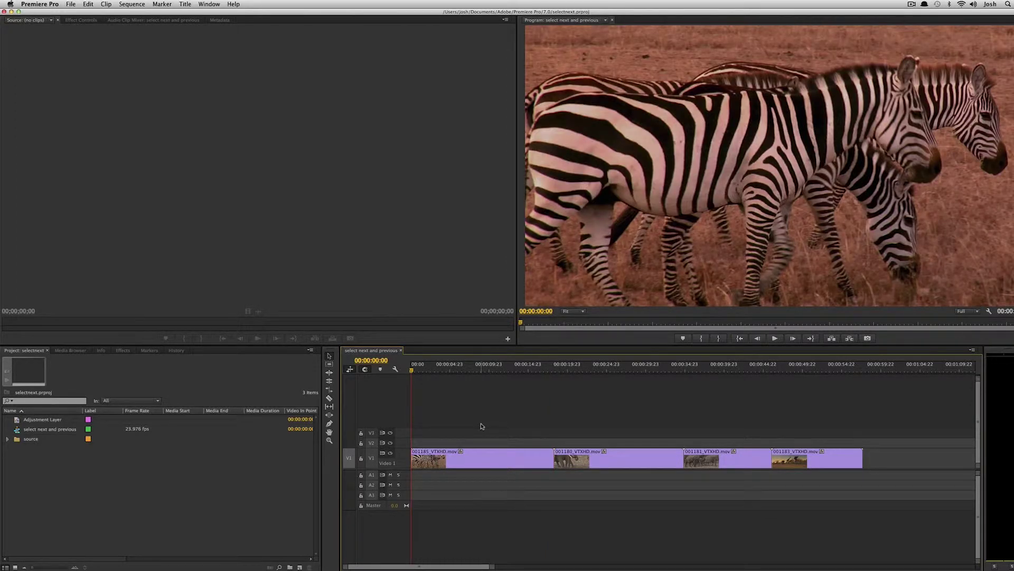
{"action": "key", "text": "Down"}
{"action": "key", "text": "Down"}
{"action": "key", "text": "Down"}
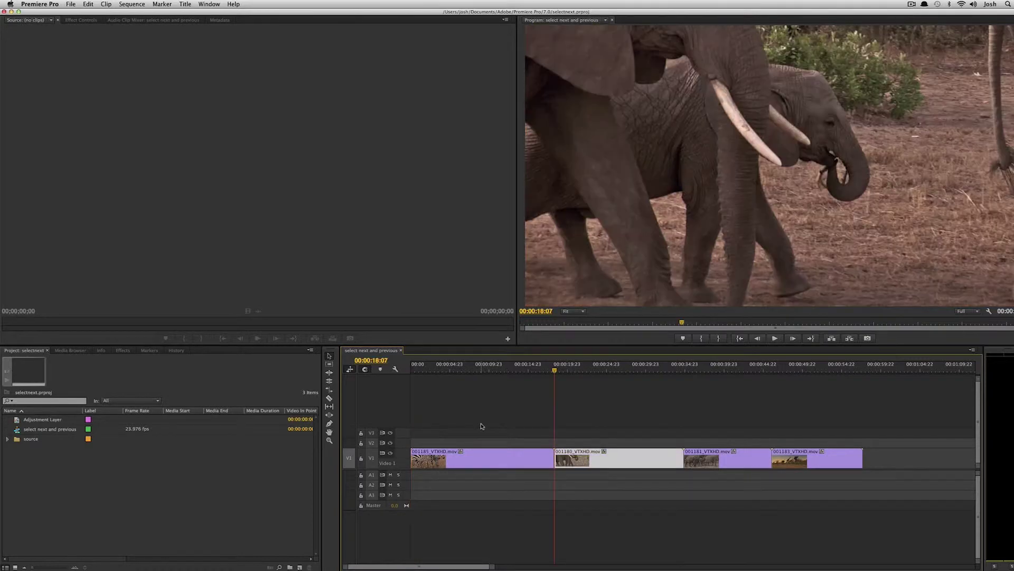
{"action": "key", "text": "Up"}
{"action": "key", "text": "Up"}
{"action": "key", "text": "Up"}
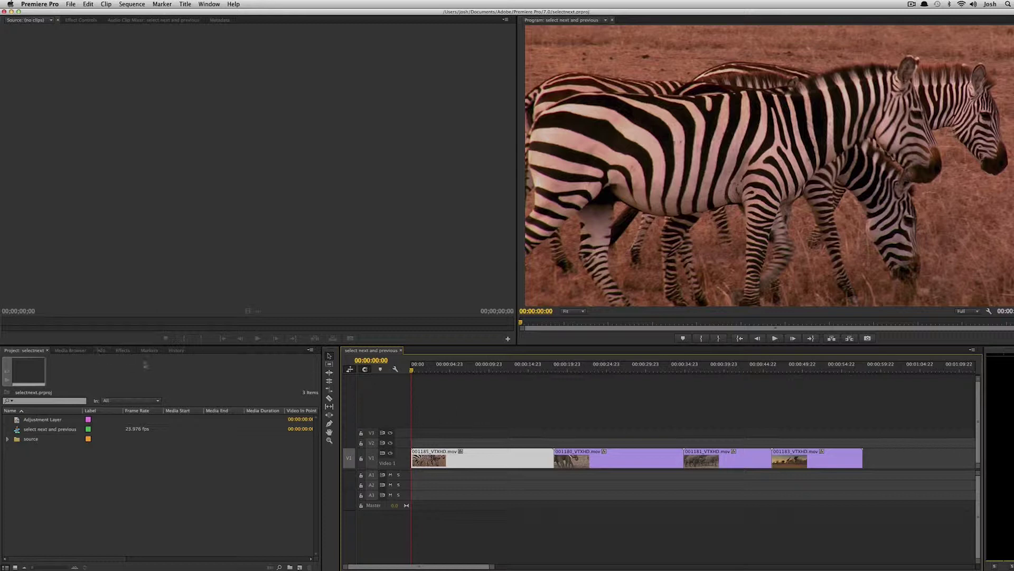
{"action": "left_click", "coordinate": [122, 350]}
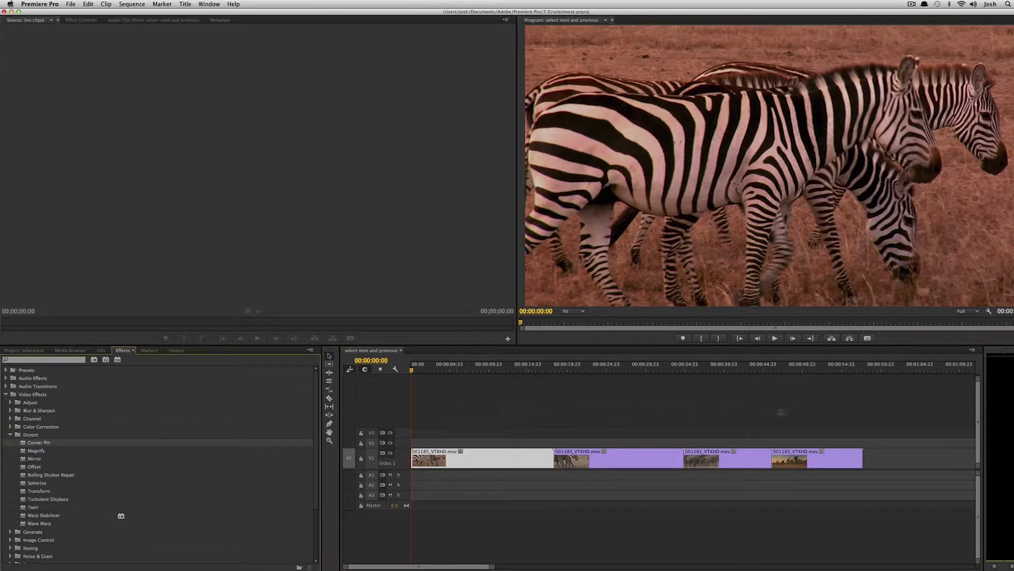
- Apply Fast Color Corrector to all selected clips, found by searching effects for 'fast'
{"action": "key", "text": "super+Up"}
{"action": "key", "text": "super+shift+a"}
{"action": "left_click", "coordinate": [66, 362]}
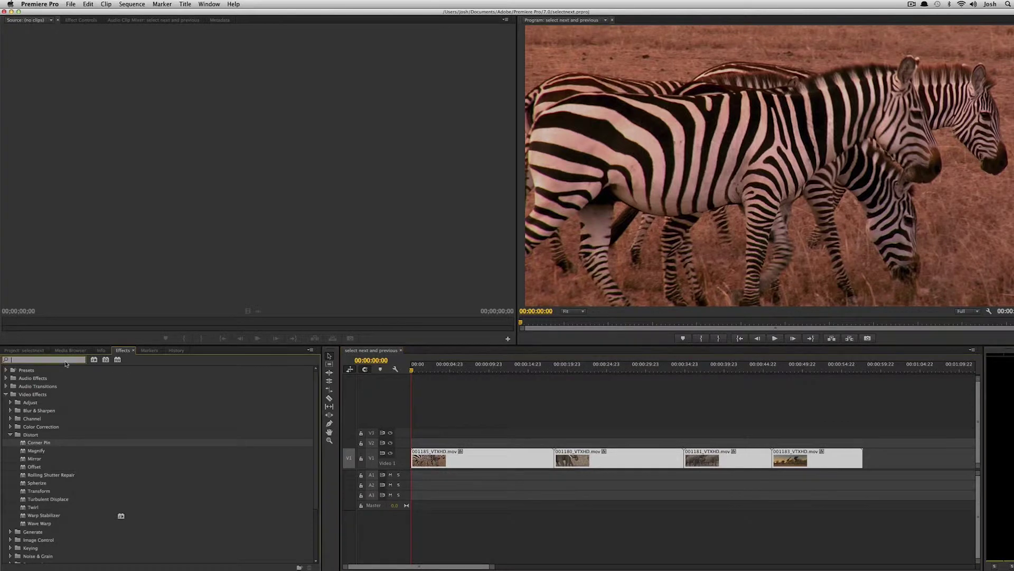
{"action": "type", "text": "fast"}
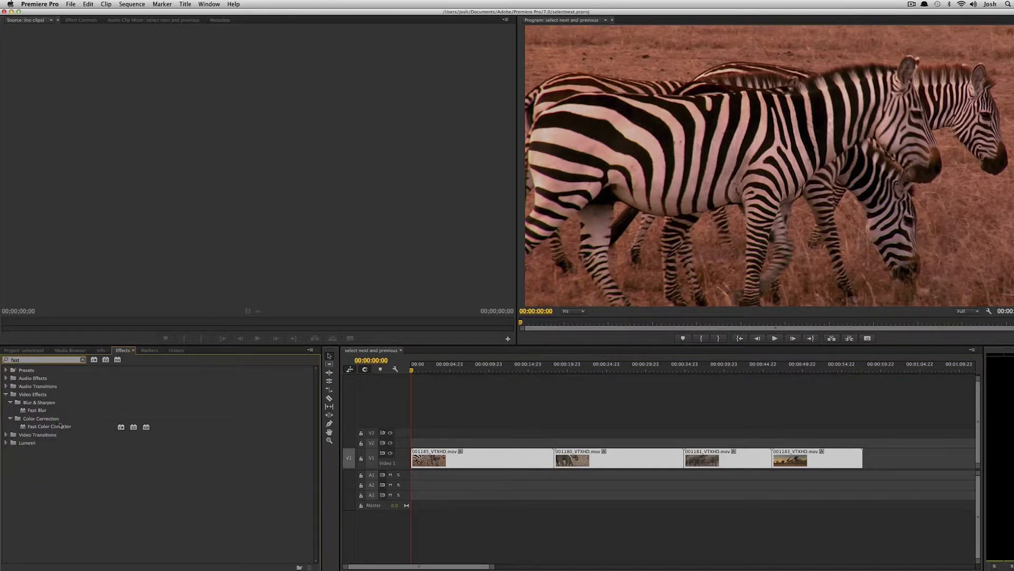
{"action": "left_click", "coordinate": [59, 426]}
{"action": "double_click", "coordinate": [58, 426]}
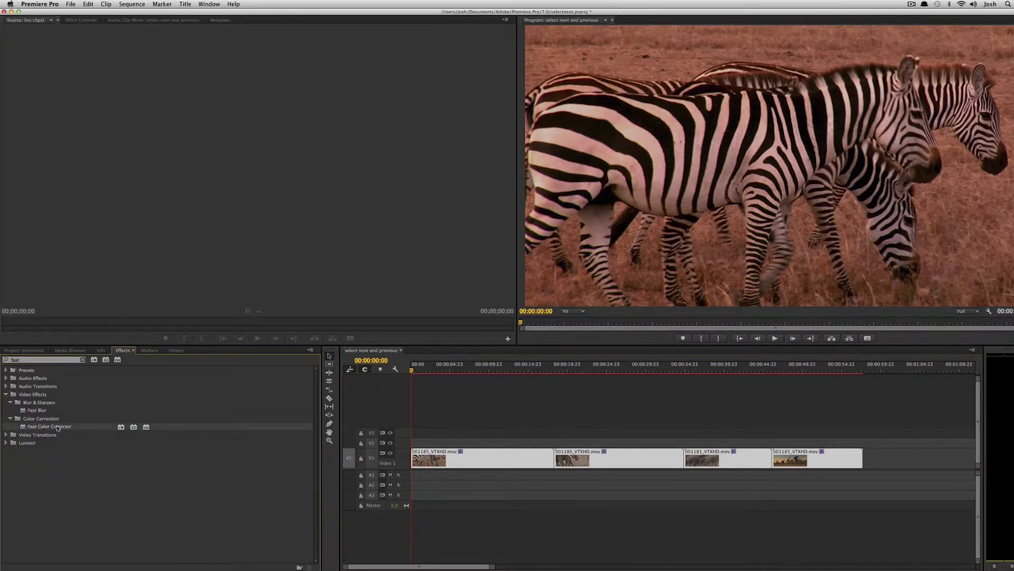
- Move the playhead to 00:00:04:20 and show the selected clips' effect settings
{"action": "left_click", "coordinate": [449, 370]}
{"action": "left_click_drag", "start_coordinate": [449, 370], "coordinate": [449, 369]}
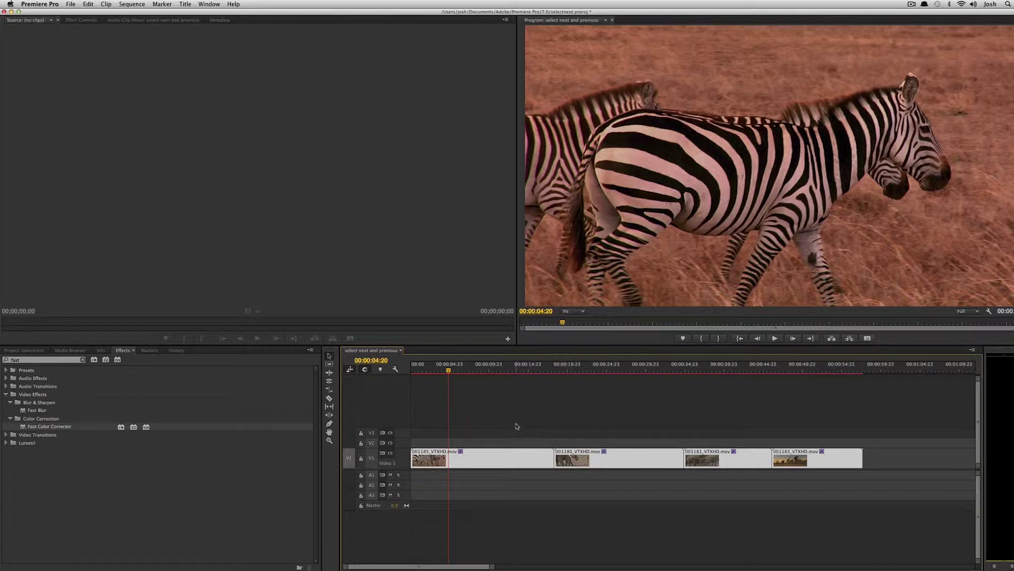
{"action": "key", "text": "super+a"}
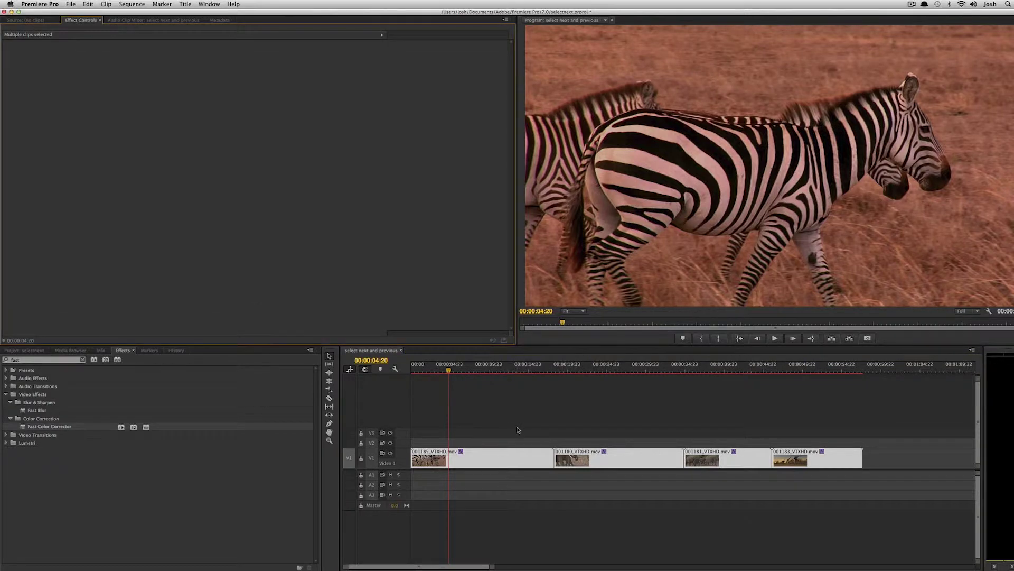
- Select only clip 001185, review clips 001180, 001183 and 001181 in turn, then deselect
{"action": "left_click", "coordinate": [516, 426]}
{"action": "left_click_drag", "start_coordinate": [511, 425], "coordinate": [512, 459]}
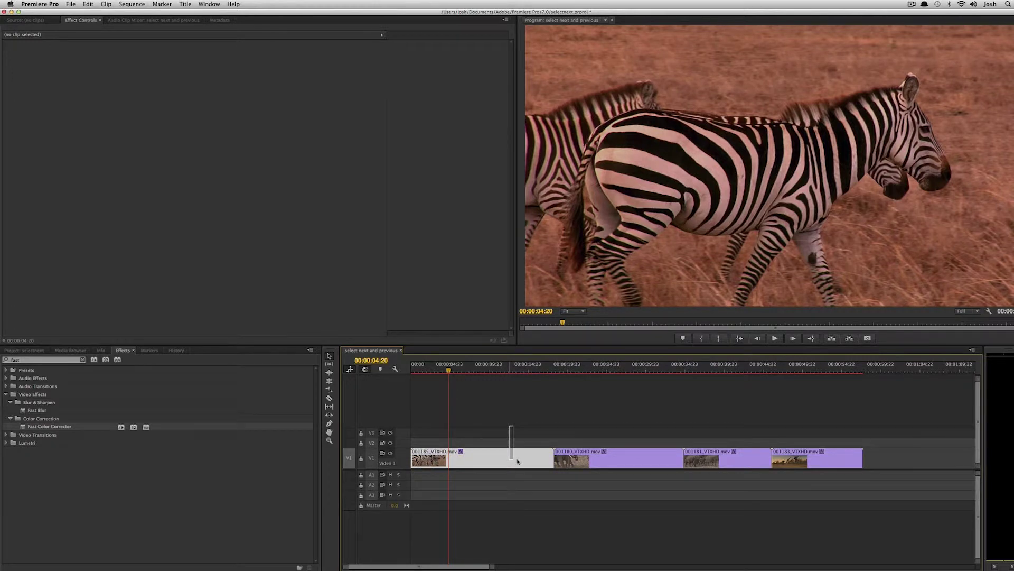
{"action": "scroll", "coordinate": [264, 296], "scroll_direction": "down", "scroll_amount": 3}
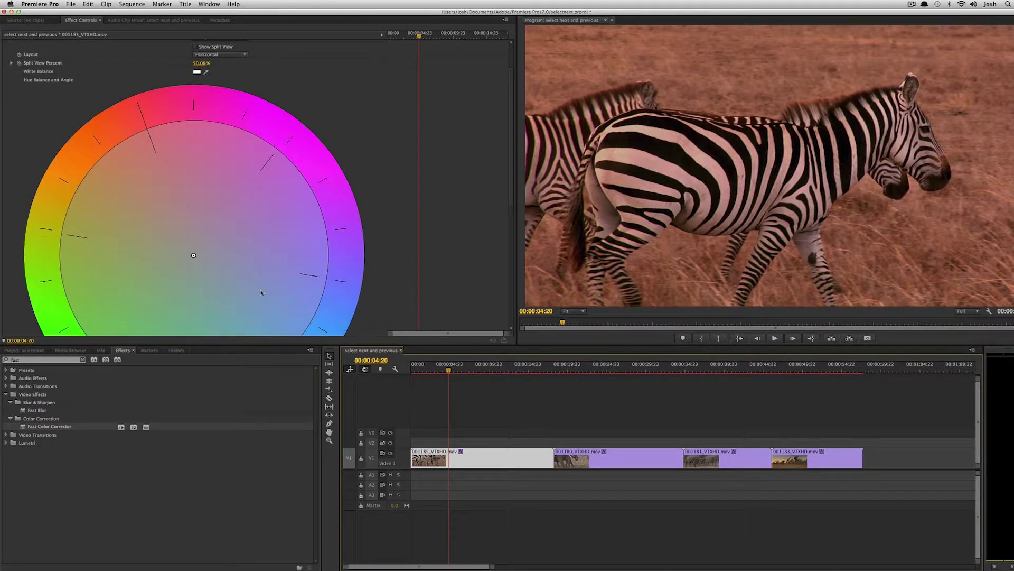
{"action": "key", "text": "super+Down"}
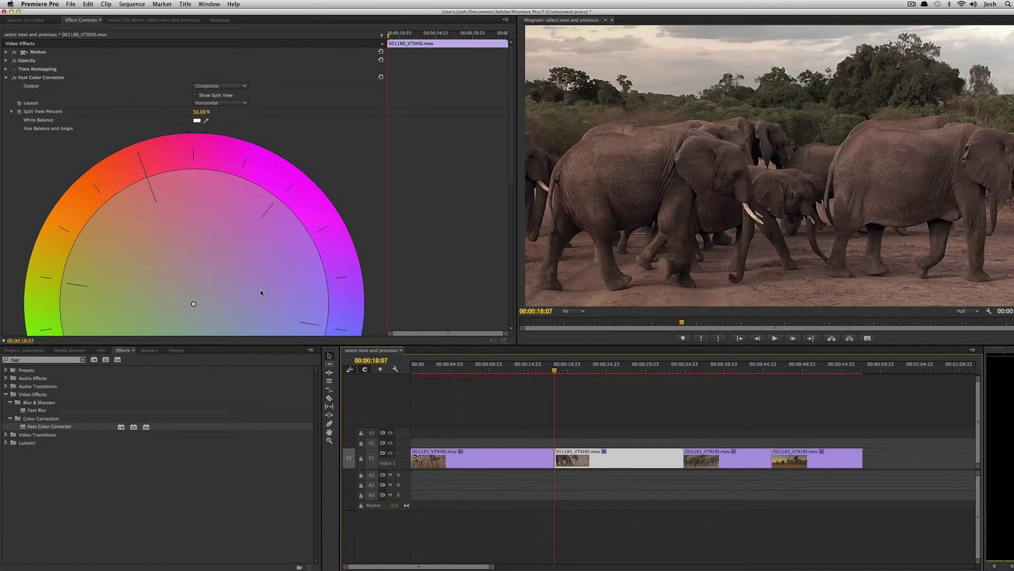
{"action": "key", "text": "super+Down"}
{"action": "key", "text": "super+Down"}
{"action": "key", "text": "super+Up"}
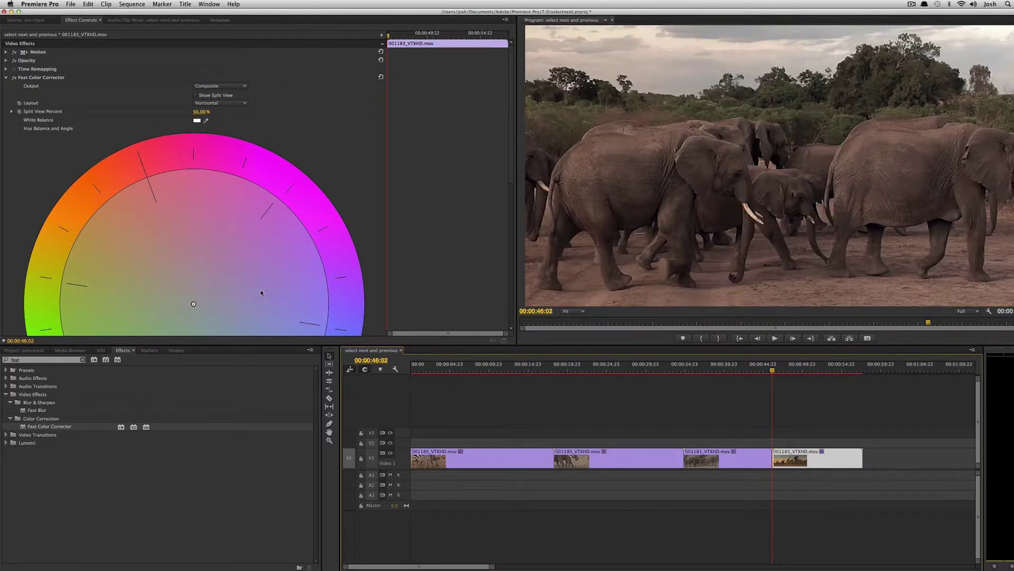
{"action": "key", "text": "super+Up"}
{"action": "key", "text": "super+Up"}
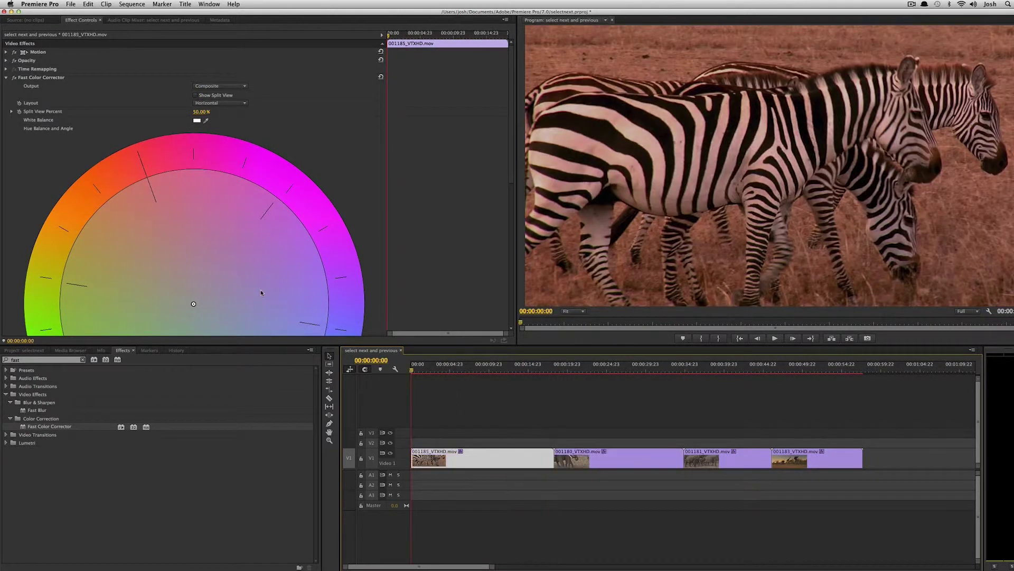
{"action": "left_click", "coordinate": [560, 397]}
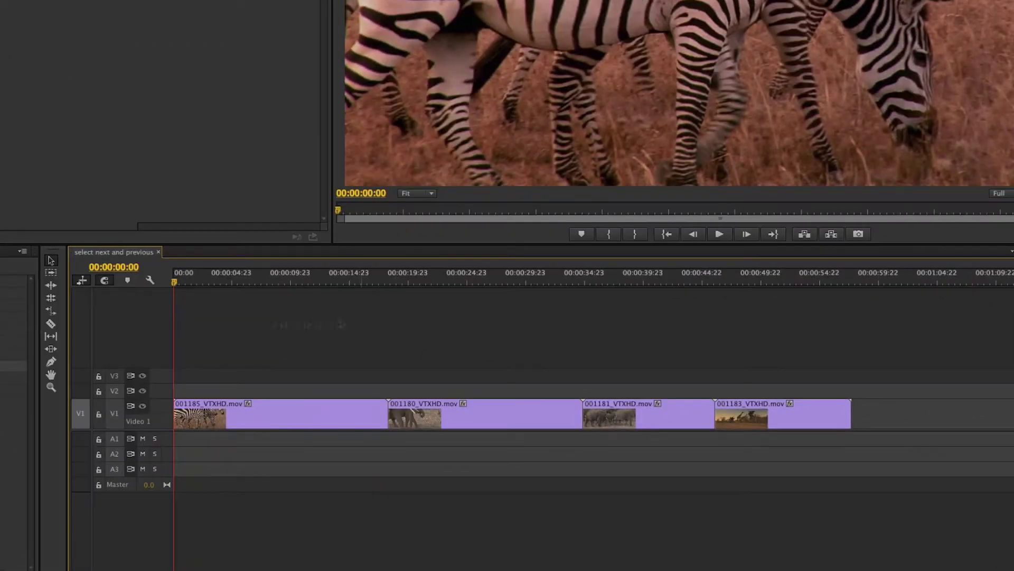
- Place an Adjustment Layer on V2 at the sequence start and stretch it to the last clip's end
{"action": "key", "text": "shift+1"}
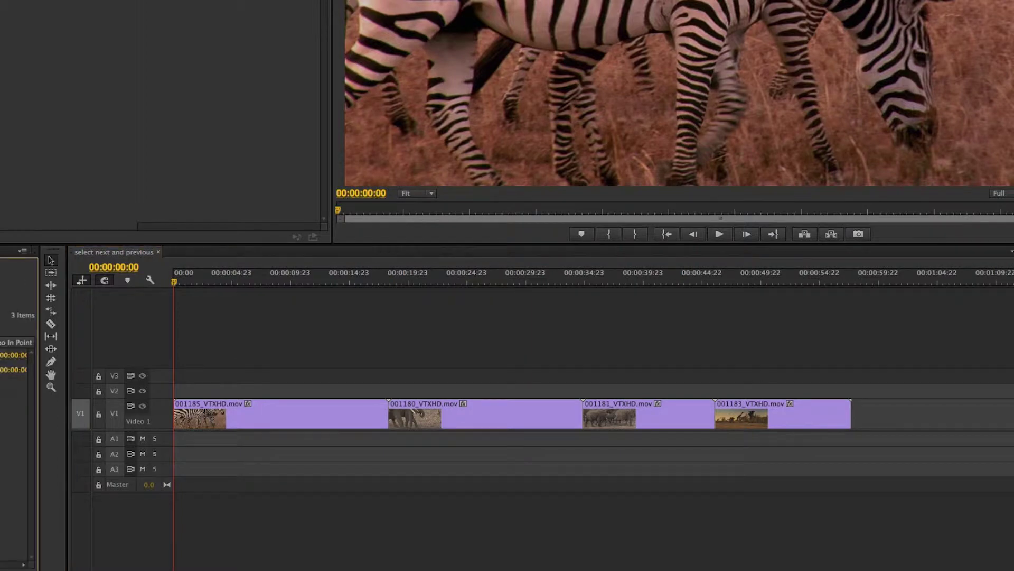
{"action": "left_click_drag", "start_coordinate": [13, 355], "coordinate": [170, 389]}
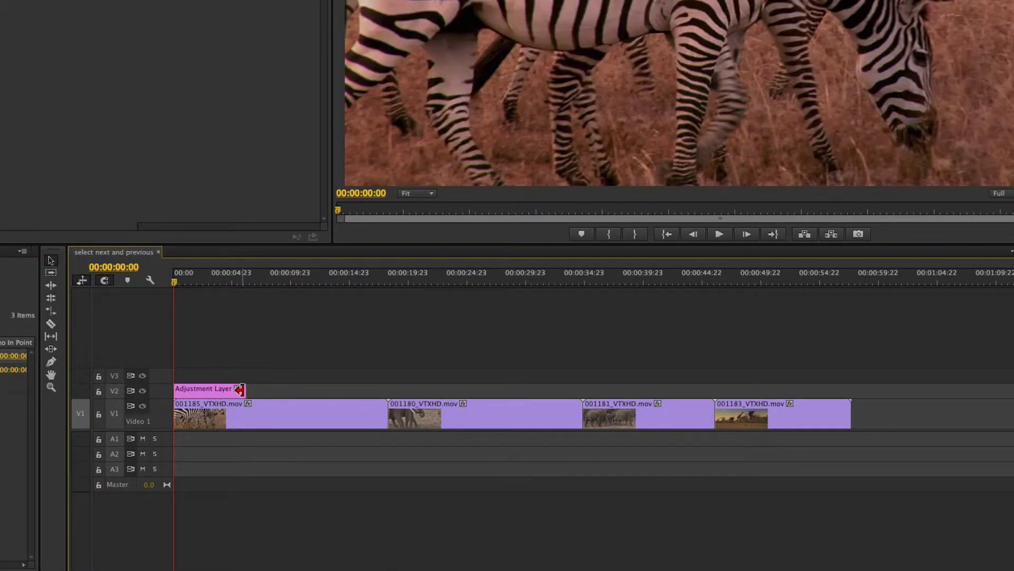
{"action": "left_click_drag", "start_coordinate": [245, 391], "coordinate": [844, 397]}
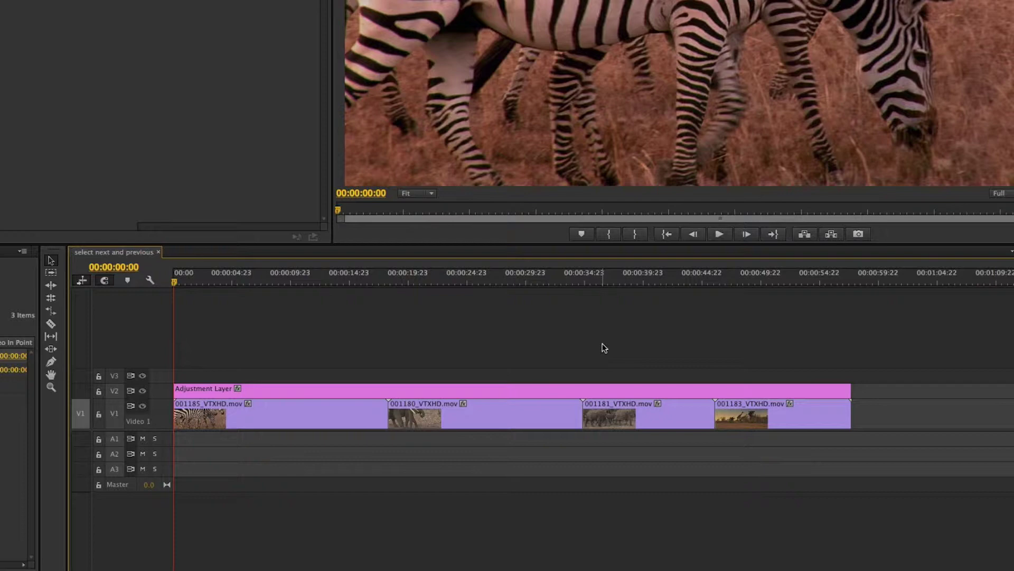
- Split the adjustment layer at 00:00:18:07, 00:00:34:20 and 00:00:46:02
{"action": "key", "text": "Down"}
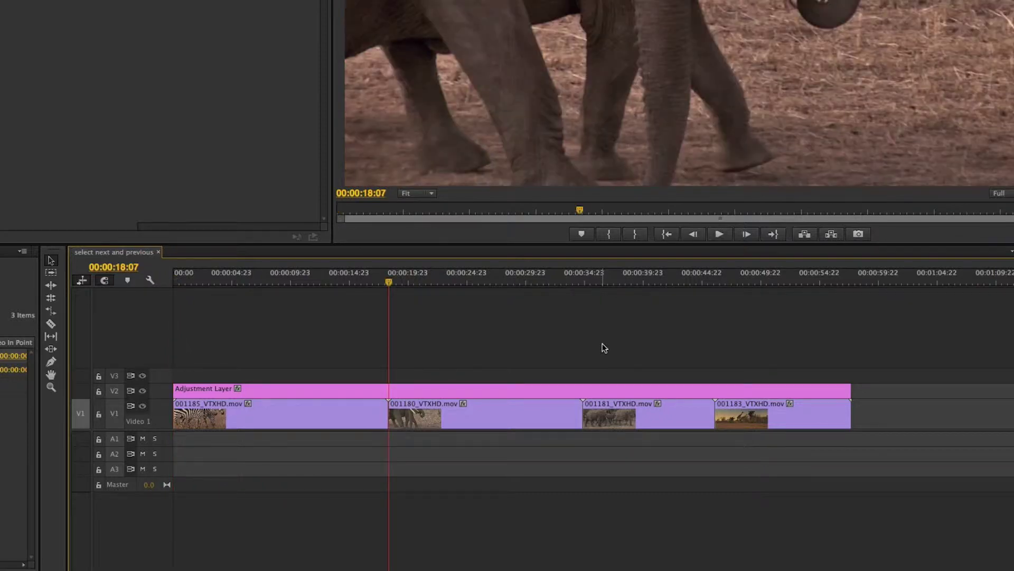
{"action": "key", "text": "super+k"}
{"action": "key", "text": "Down"}
{"action": "key", "text": "super+k"}
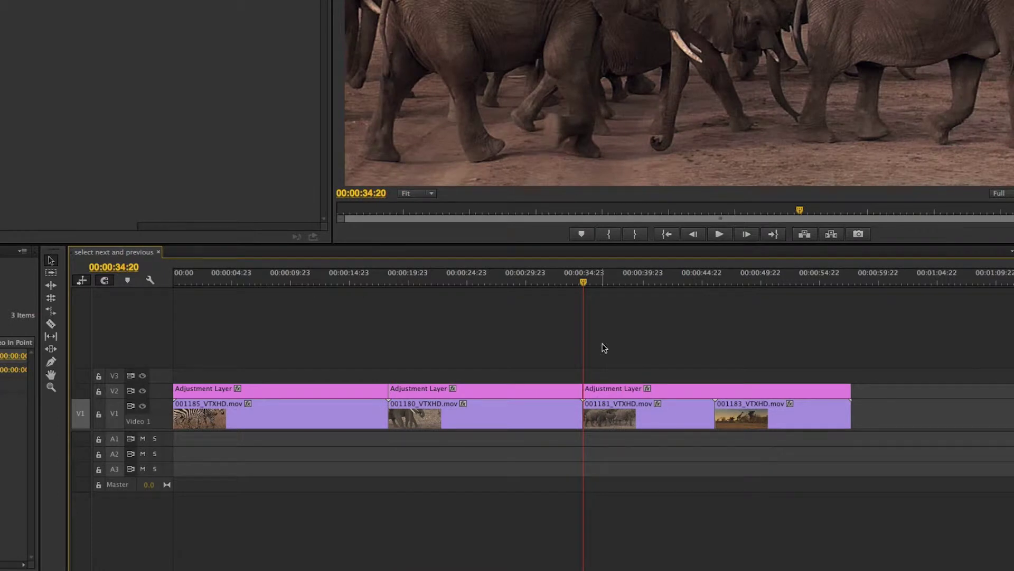
{"action": "key", "text": "Down"}
{"action": "key", "text": "super+k"}
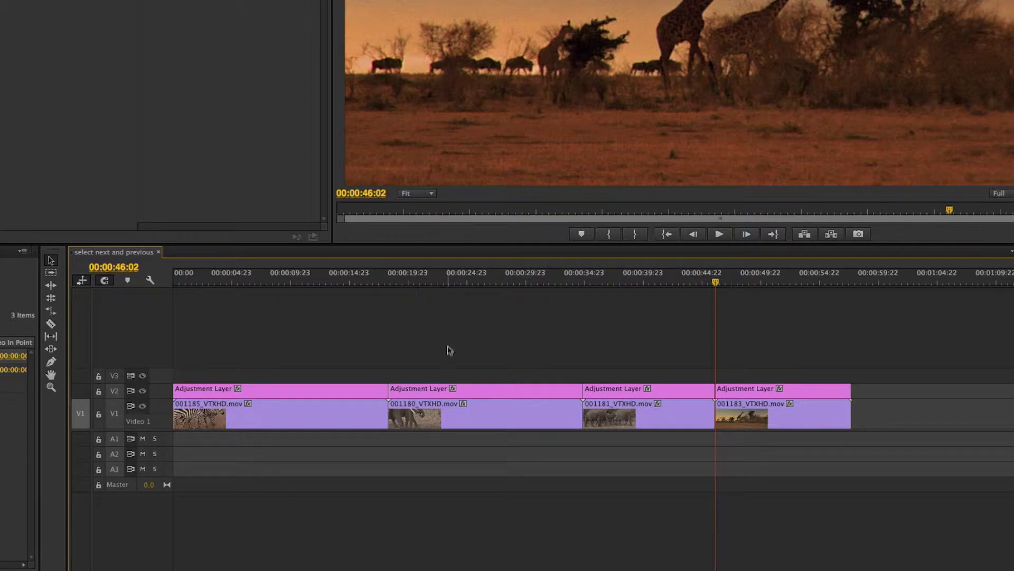
- Return the playhead near the start and select all four adjustment layer pieces
{"action": "left_click_drag", "start_coordinate": [279, 279], "coordinate": [174, 292]}
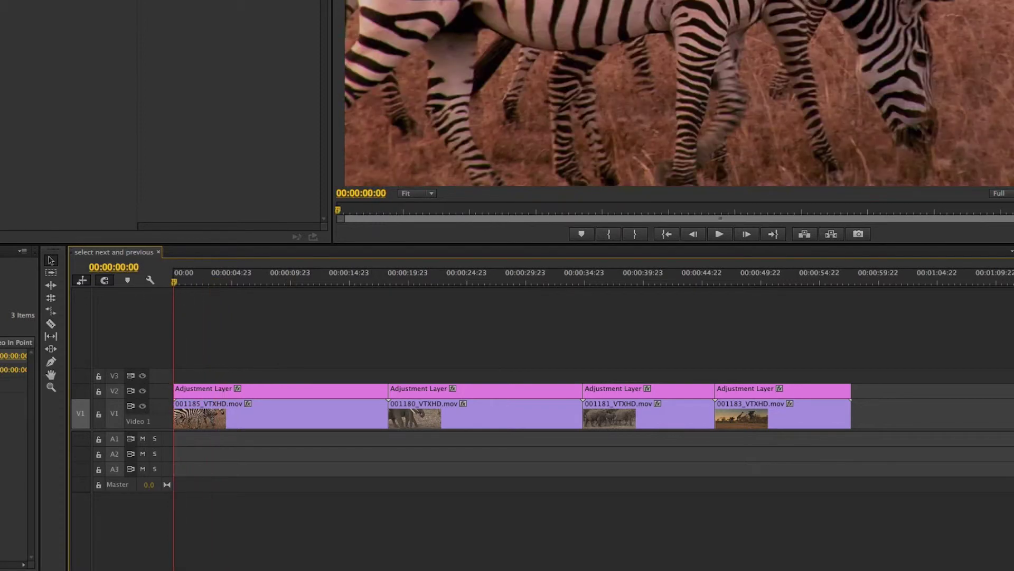
{"action": "left_click_drag", "start_coordinate": [826, 355], "coordinate": [162, 390]}
{"action": "left_click", "coordinate": [13, 365]}
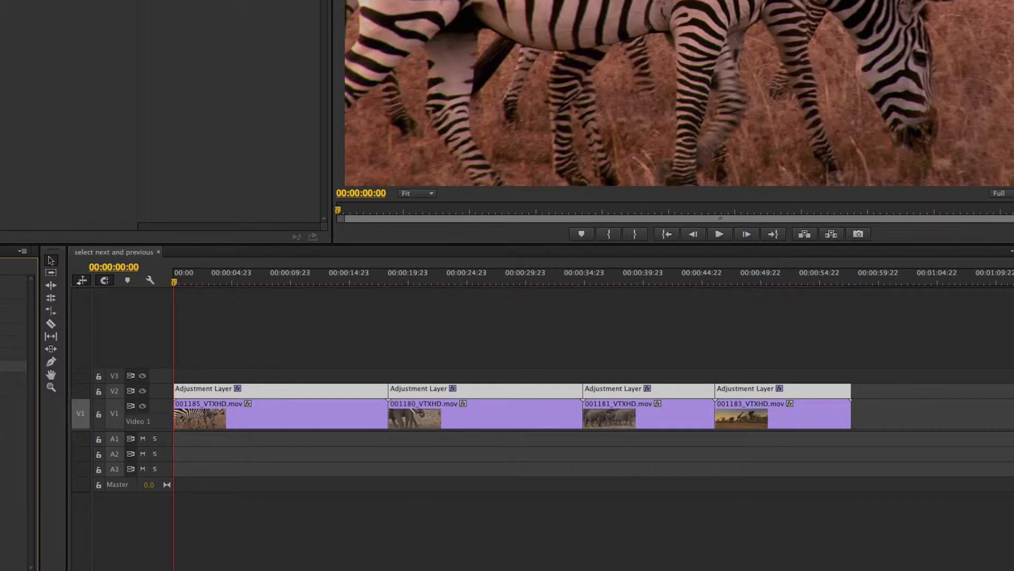
- Tint the first adjustment layer, over the zebra clip, red on the Fast Color Corrector hue wheel
{"action": "left_click", "coordinate": [205, 389]}
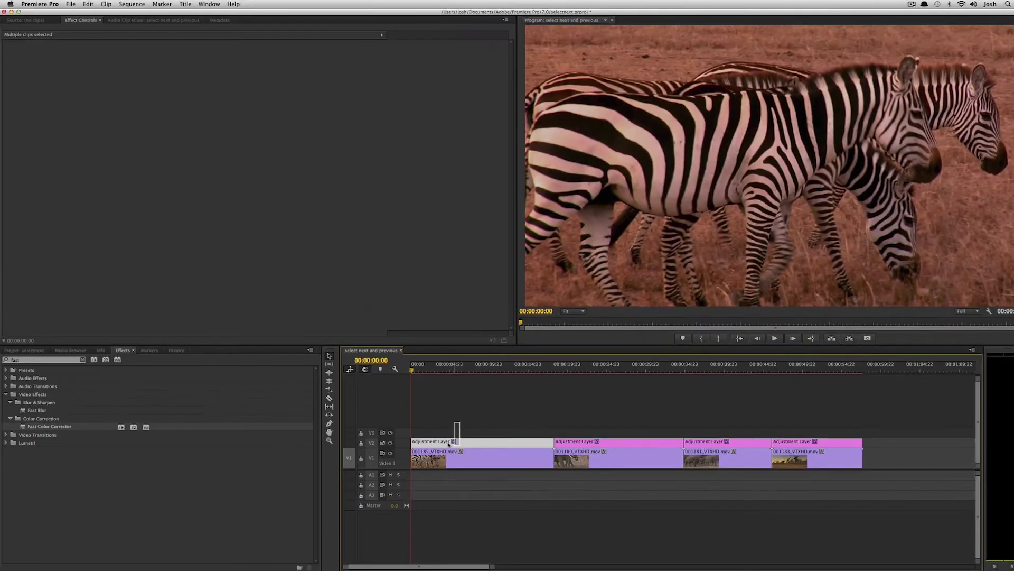
{"action": "left_click", "coordinate": [470, 442]}
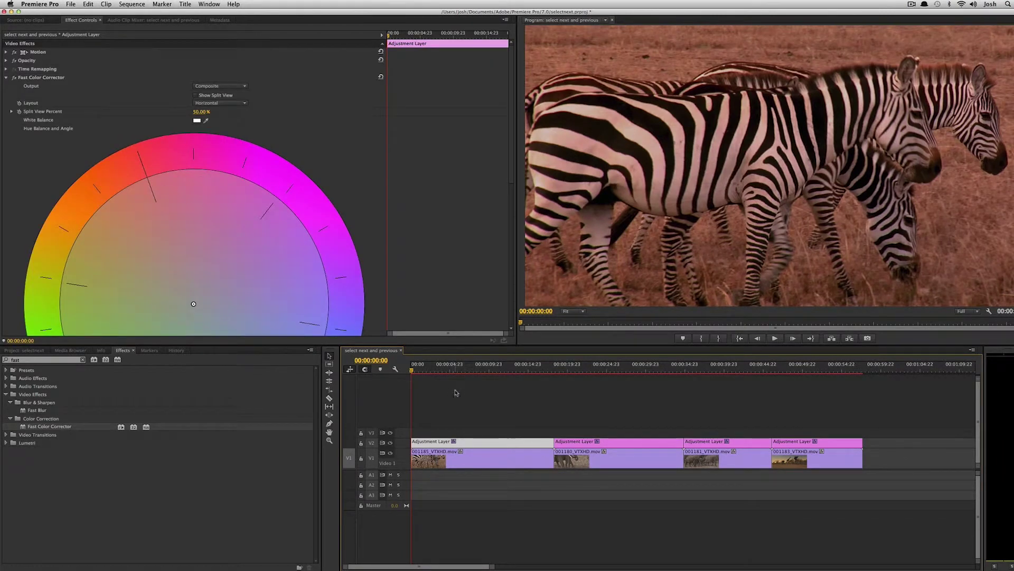
{"action": "scroll", "coordinate": [158, 212], "scroll_direction": "down", "scroll_amount": 3}
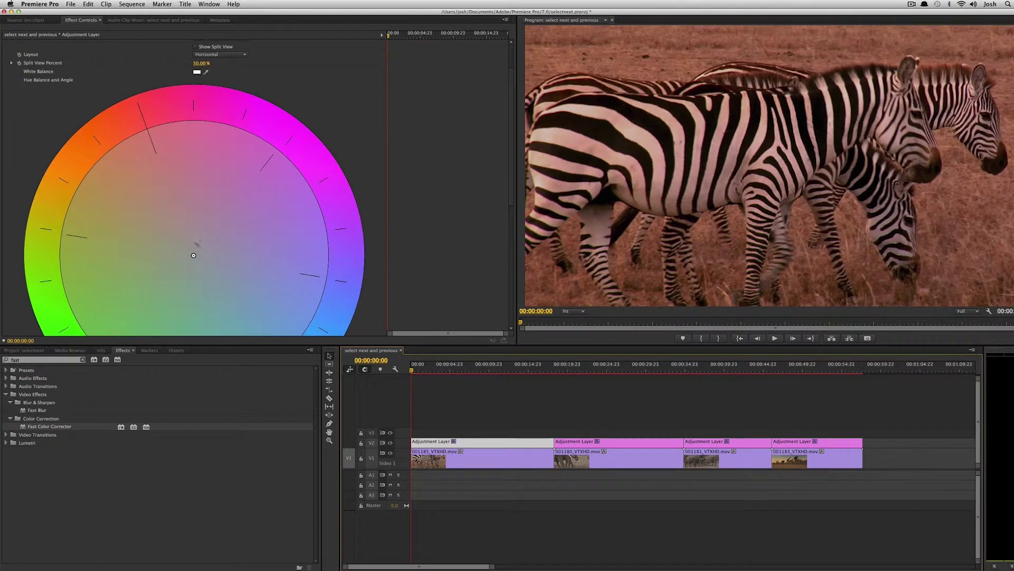
{"action": "left_click", "coordinate": [144, 170]}
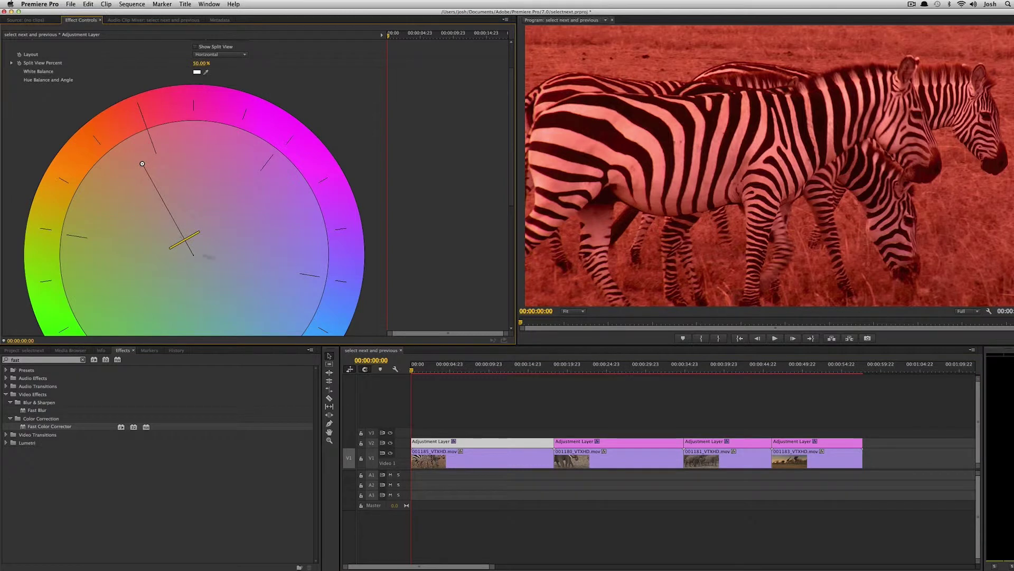
- Tint the second adjustment layer purple and the third green over the elephant clips
{"action": "key", "text": "super+Down"}
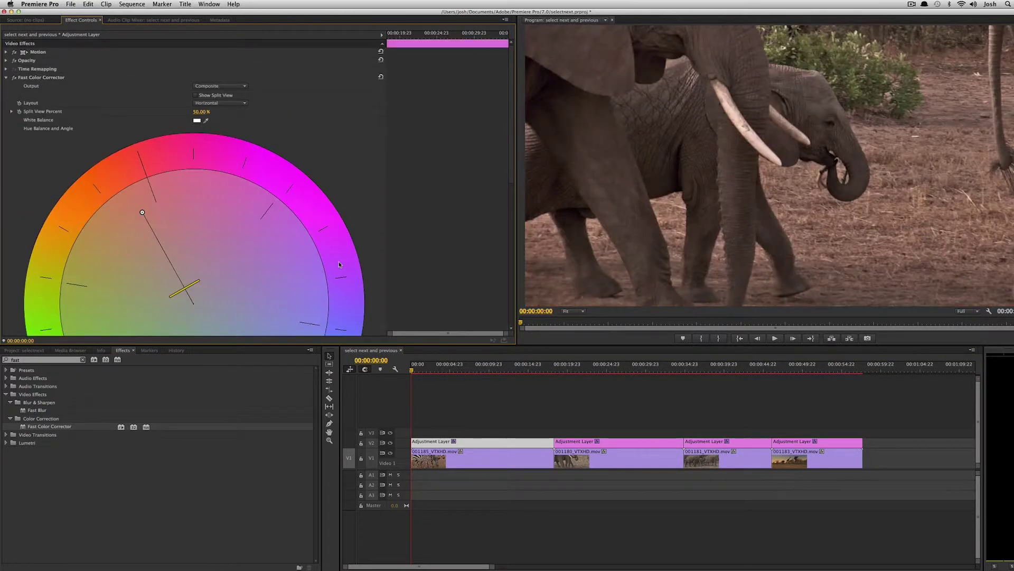
{"action": "left_click", "coordinate": [319, 269]}
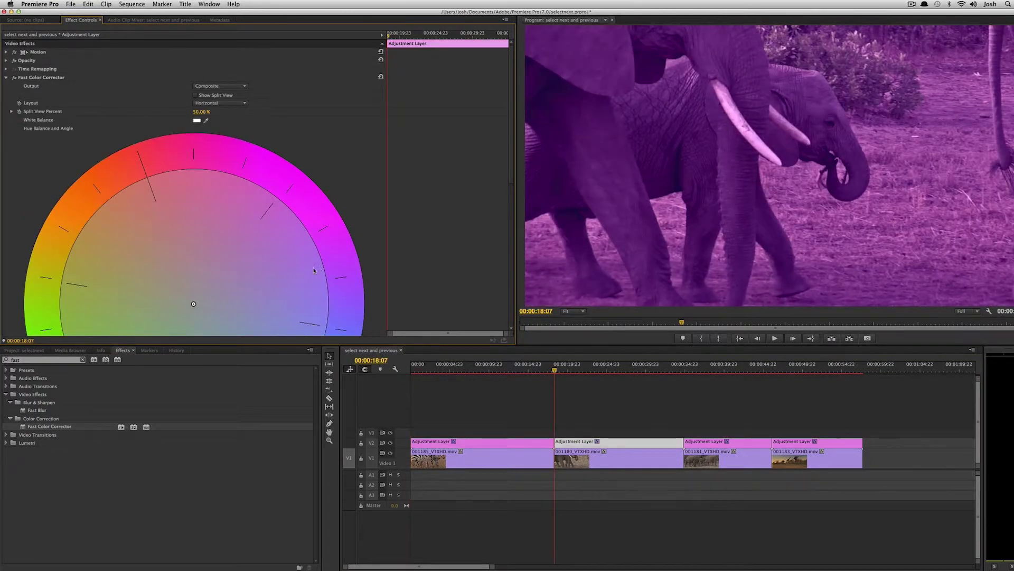
{"action": "key", "text": "super+Down"}
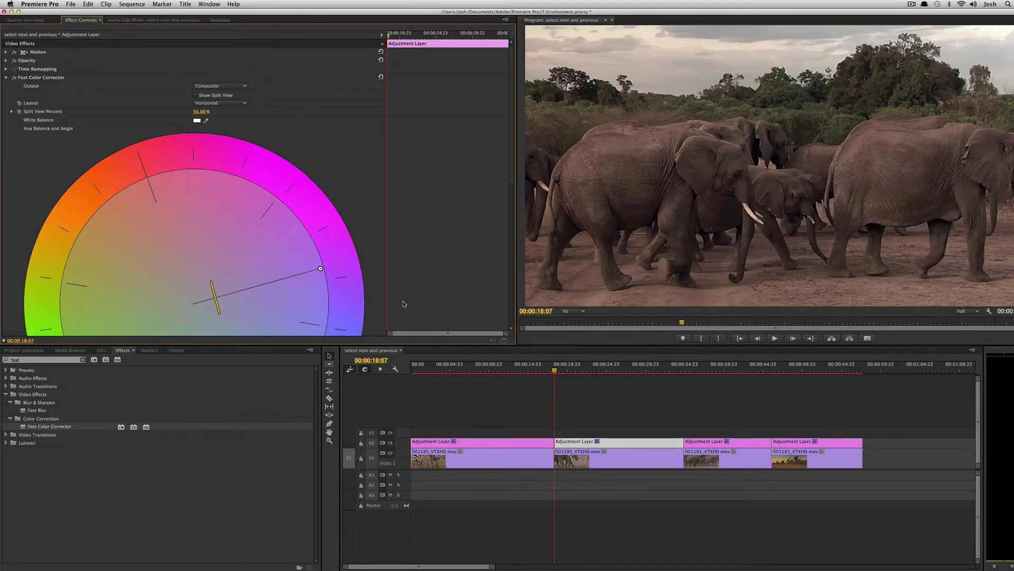
{"action": "left_click", "coordinate": [77, 283]}
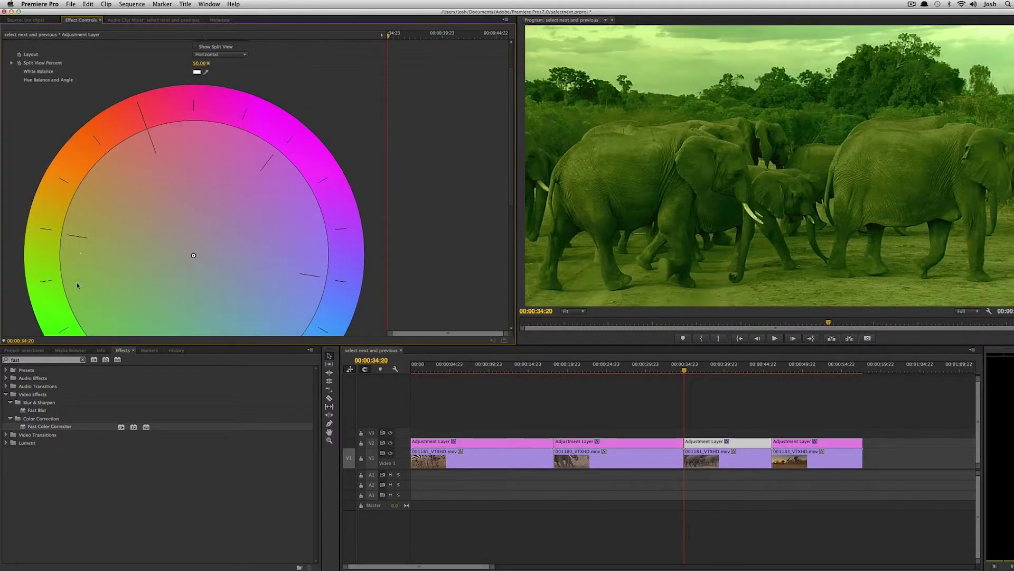
- Tint the fourth adjustment layer, over the giraffe clip, green
{"action": "key", "text": "super+Down"}
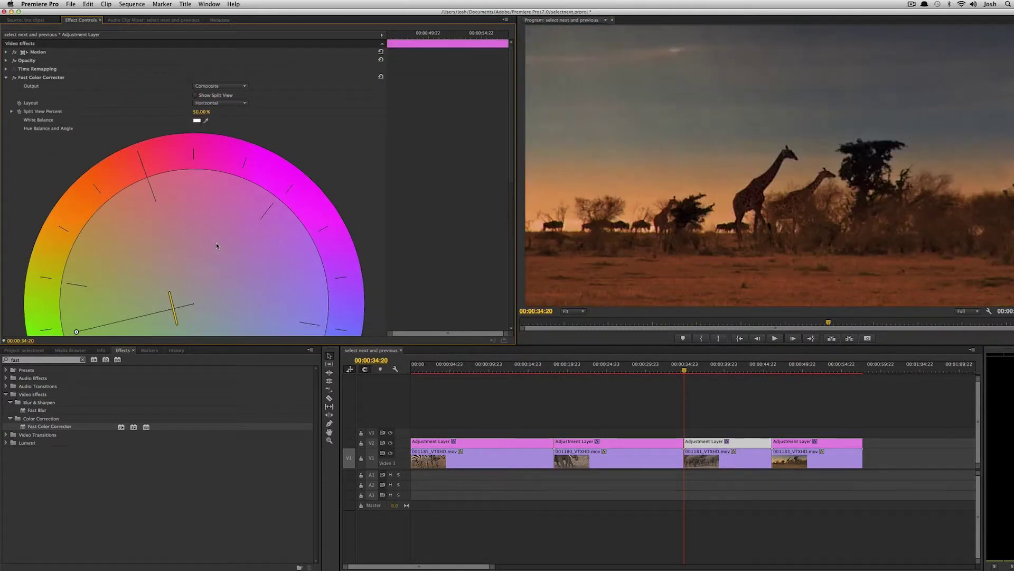
{"action": "scroll", "coordinate": [215, 244], "scroll_direction": "down", "scroll_amount": 4}
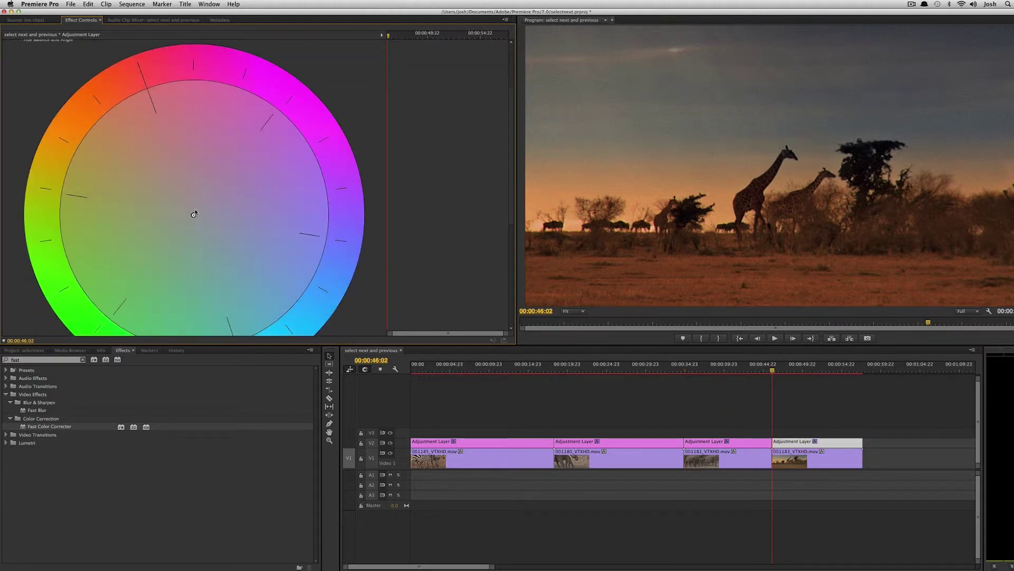
{"action": "left_click", "coordinate": [185, 327]}
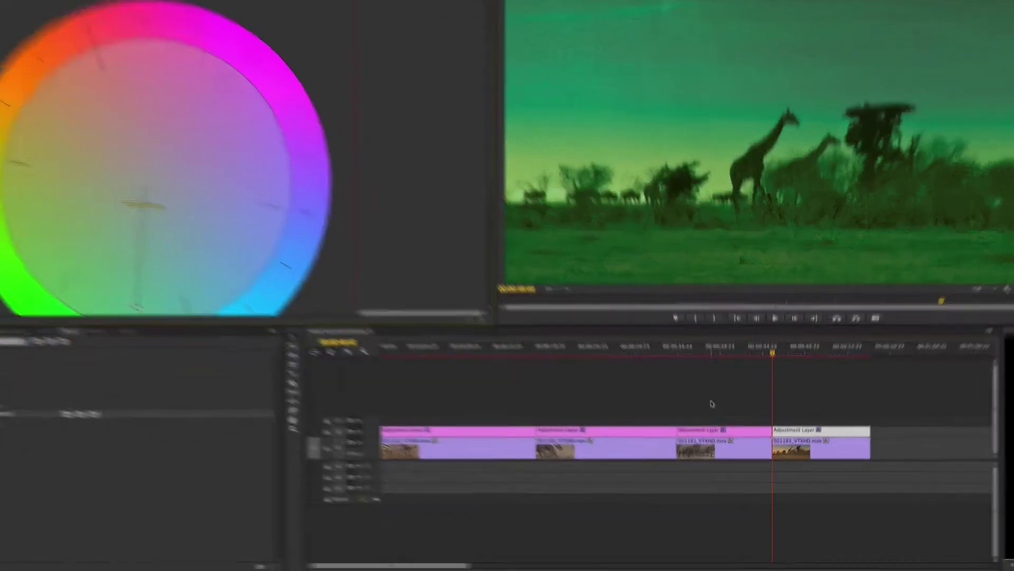
- Step back and forth through the four clips with select next/previous clip, then clear the selection
{"action": "key", "text": "super+Up"}
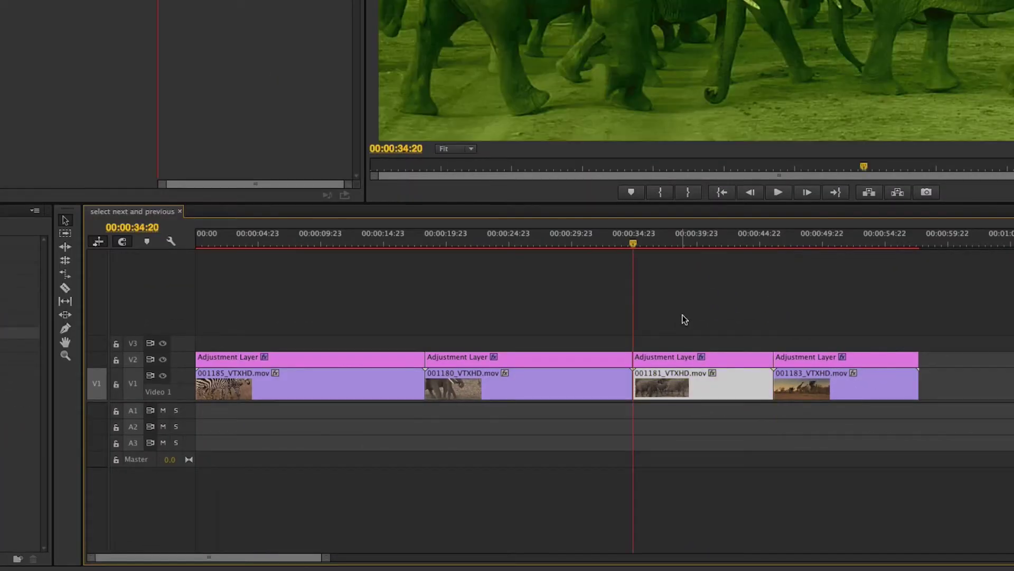
{"action": "key", "text": "super+Up"}
{"action": "key", "text": "super+Up"}
{"action": "key", "text": "super+Down"}
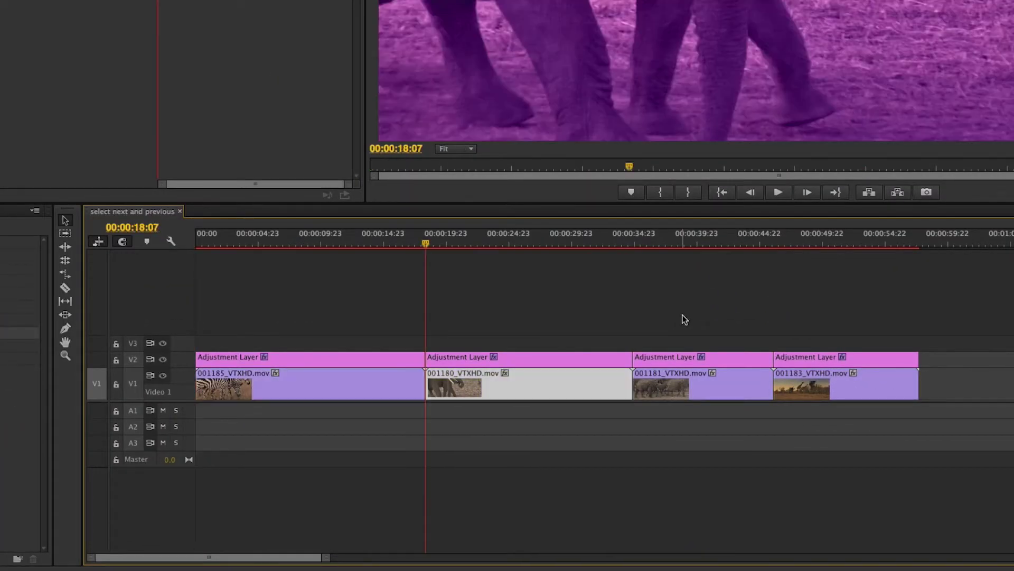
{"action": "key", "text": "super+Down"}
{"action": "key", "text": "super+Down"}
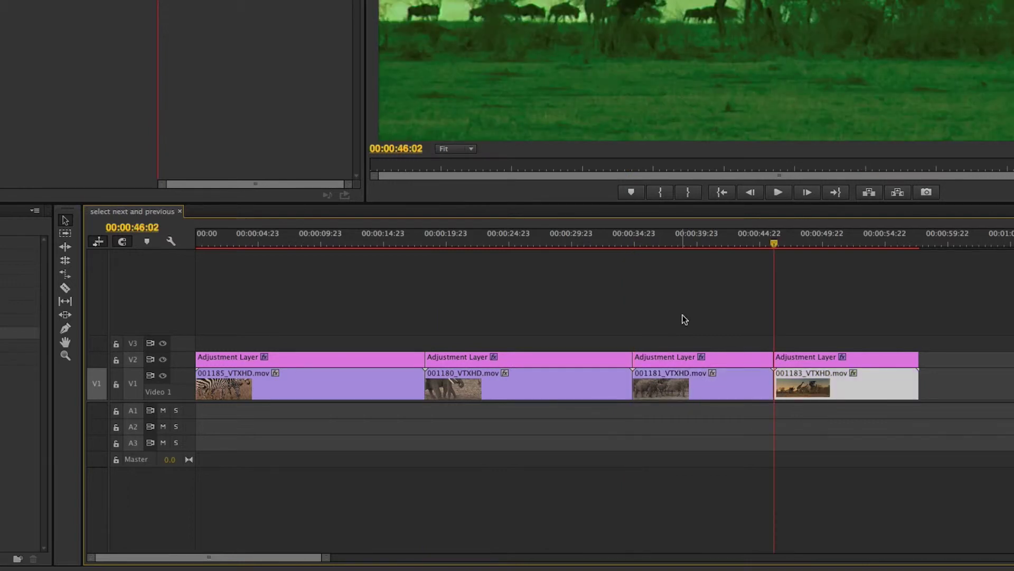
{"action": "key", "text": "super+Up"}
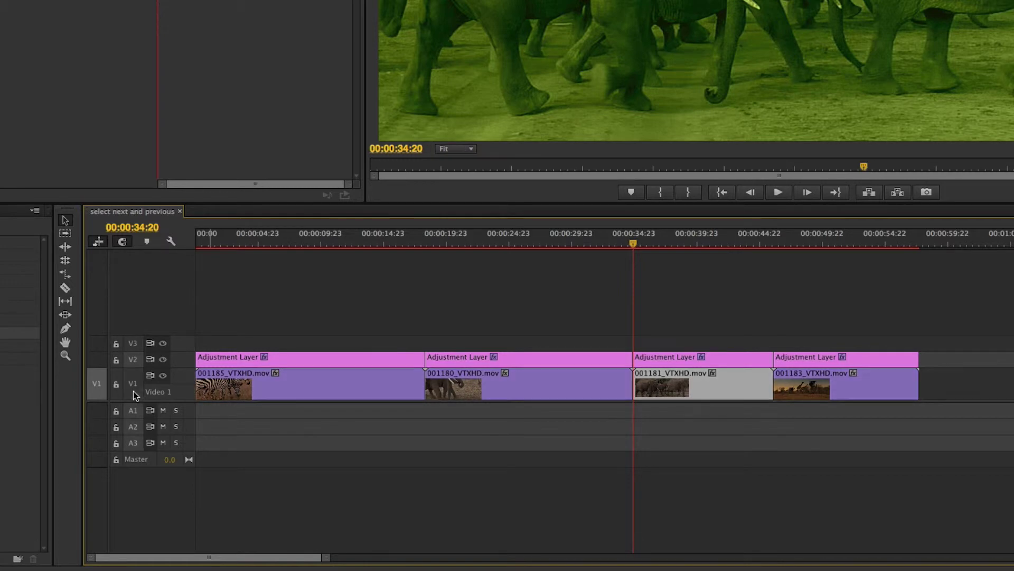
{"action": "key", "text": "super+Down"}
{"action": "key", "text": "super+Up"}
{"action": "key", "text": "super+Up"}
{"action": "key", "text": "super+Up"}
{"action": "key", "text": "super+Down"}
{"action": "key", "text": "super+Down"}
{"action": "key", "text": "super+Down"}
{"action": "key", "text": "super+Up"}
{"action": "key", "text": "super+Up"}
{"action": "key", "text": "super+Up"}
{"action": "left_click_drag", "start_coordinate": [307, 312], "coordinate": [252, 354]}
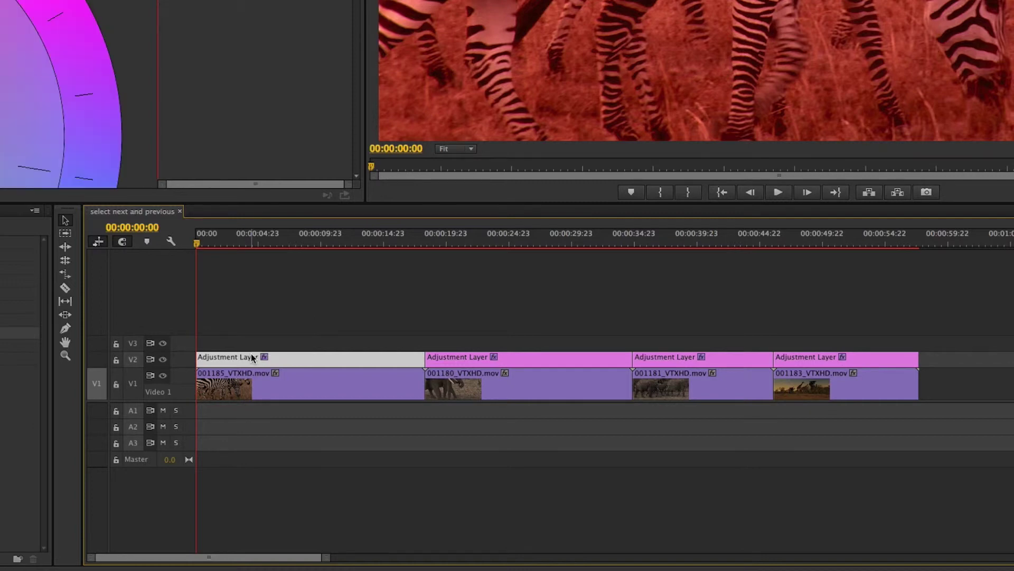
- Move the selection forward and back across the tinted V2 adjustment layers
{"action": "key", "text": "super+Down"}
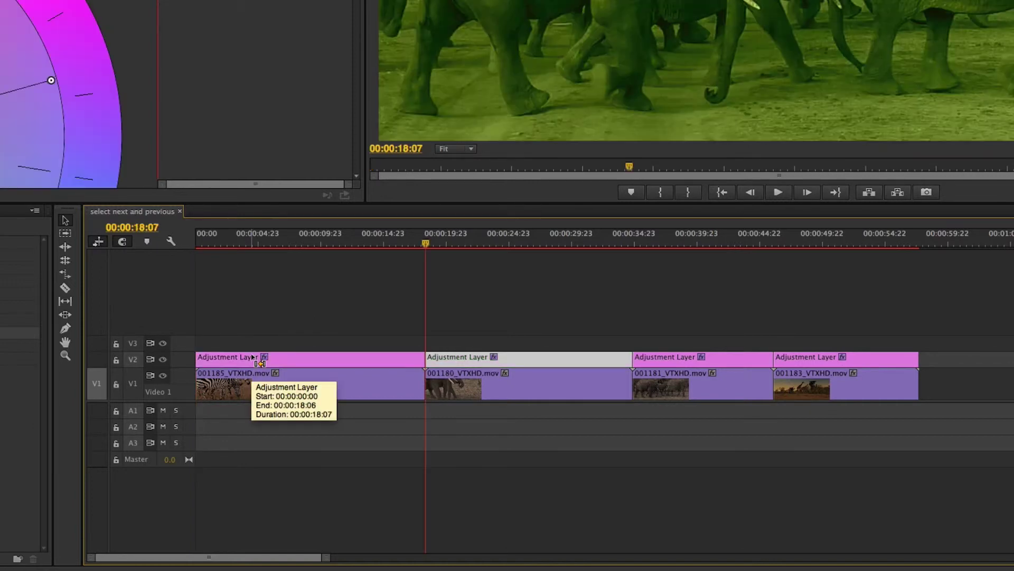
{"action": "key", "text": "super+Down"}
{"action": "key", "text": "super+Down"}
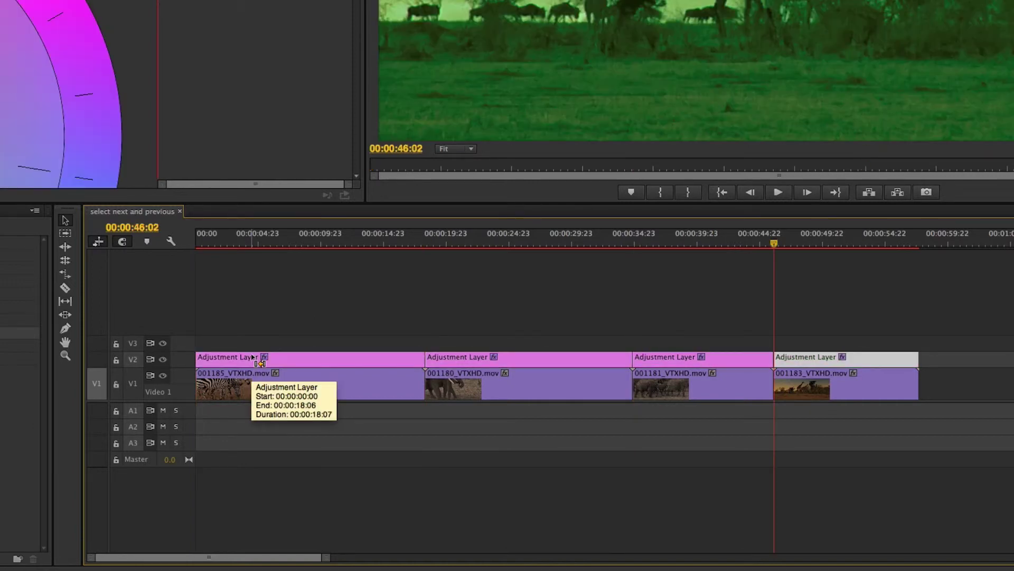
{"action": "key", "text": "super+Up"}
{"action": "key", "text": "super+Up"}
{"action": "key", "text": "super+Up"}
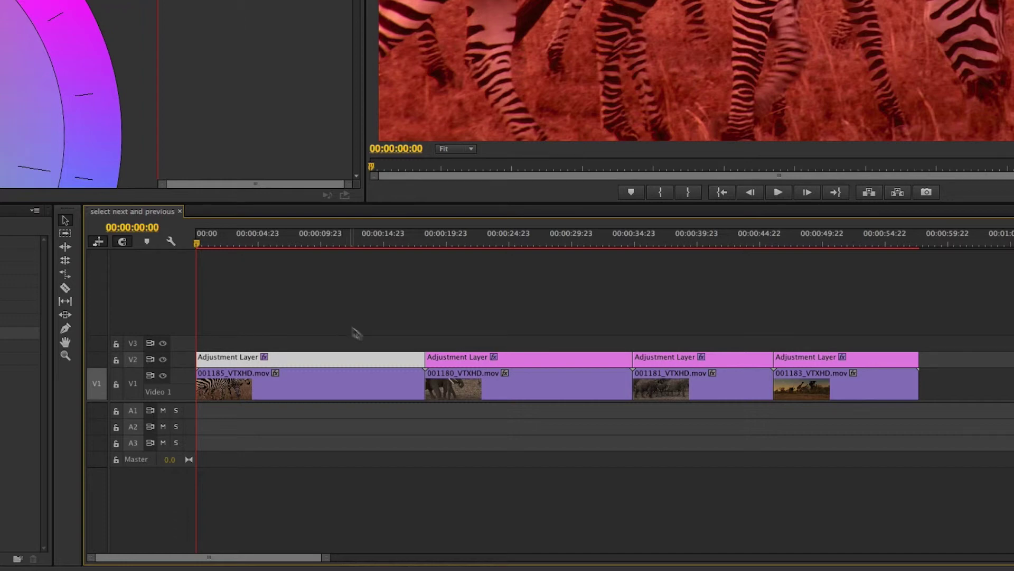
{"action": "left_click", "coordinate": [485, 242]}
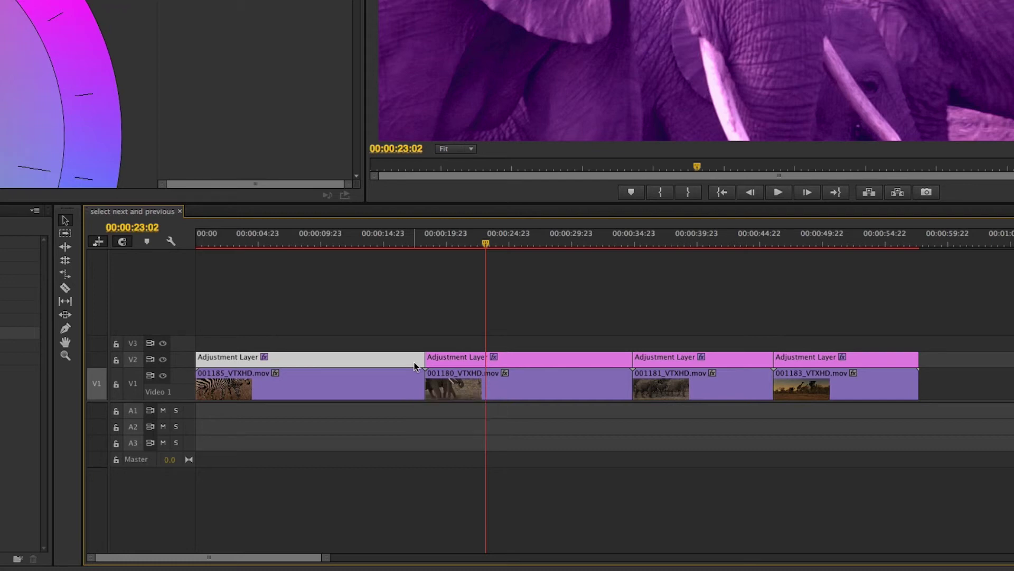
{"action": "left_click", "coordinate": [480, 343]}
{"action": "key", "text": "Home"}
{"action": "key", "text": "d"}
{"action": "key", "text": "Down"}
{"action": "key", "text": "d"}
{"action": "key", "text": "Down"}
{"action": "key", "text": "d"}
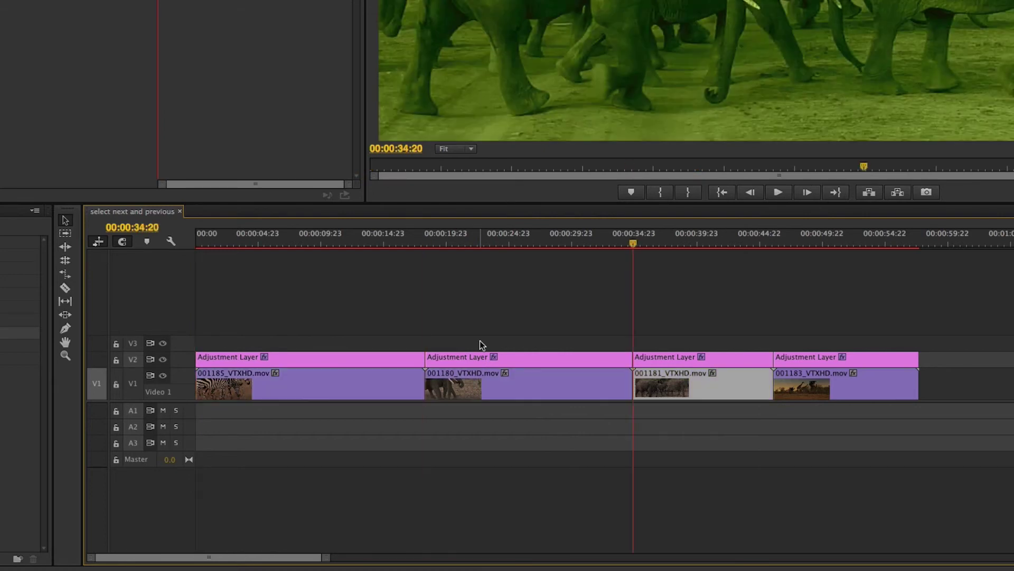
{"action": "key", "text": "Down"}
{"action": "key", "text": "d"}
{"action": "key", "text": "Up"}
{"action": "key", "text": "Up"}
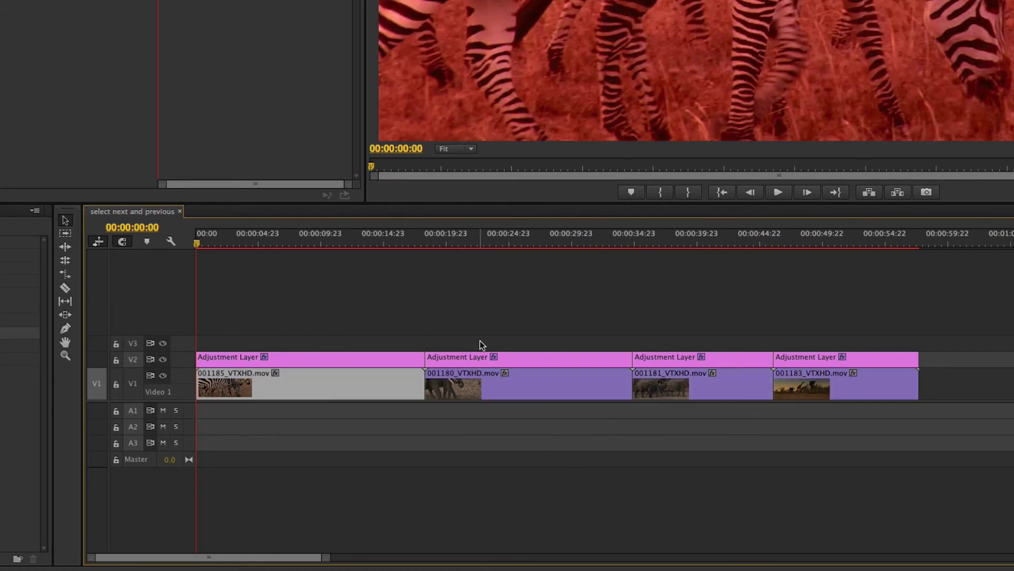
{"action": "left_click_drag", "start_coordinate": [392, 318], "coordinate": [353, 357]}
{"action": "key", "text": "Down"}
{"action": "key", "text": "ctrl+Down"}
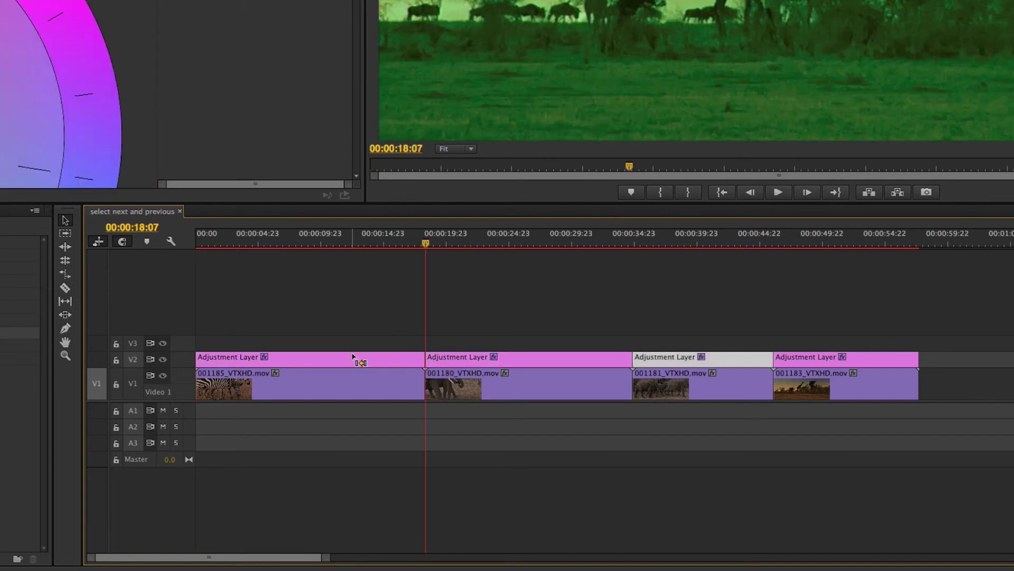
{"action": "key", "text": "Down"}
{"action": "key", "text": "Down"}
{"action": "key", "text": "Up"}
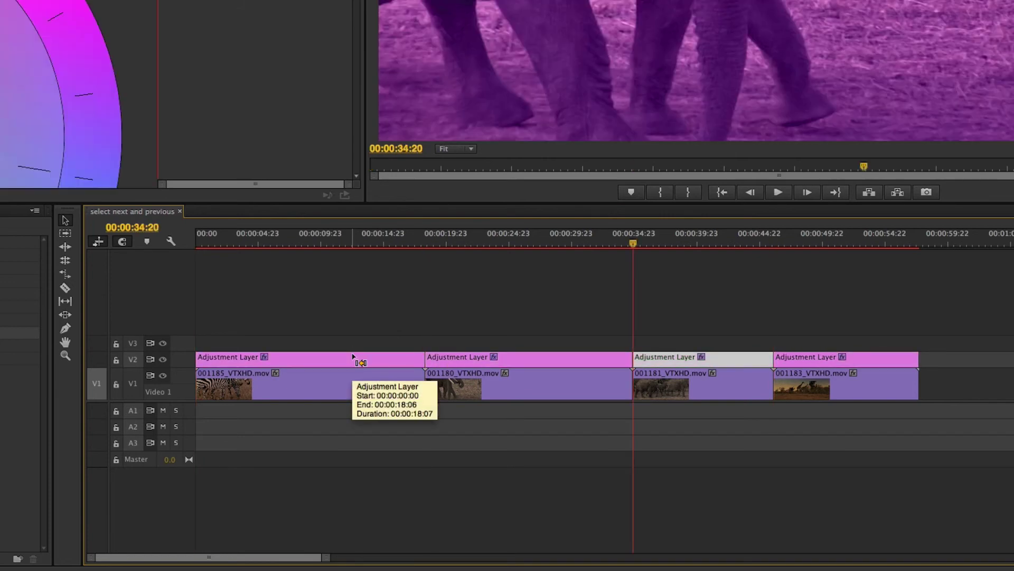
{"action": "key", "text": "ctrl+Up"}
{"action": "key", "text": "ctrl+Up"}
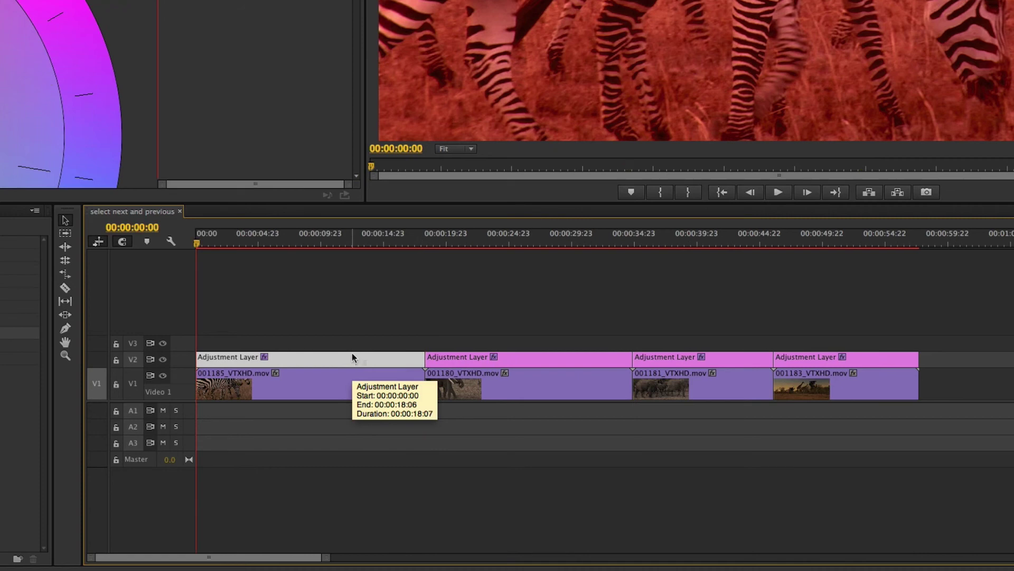